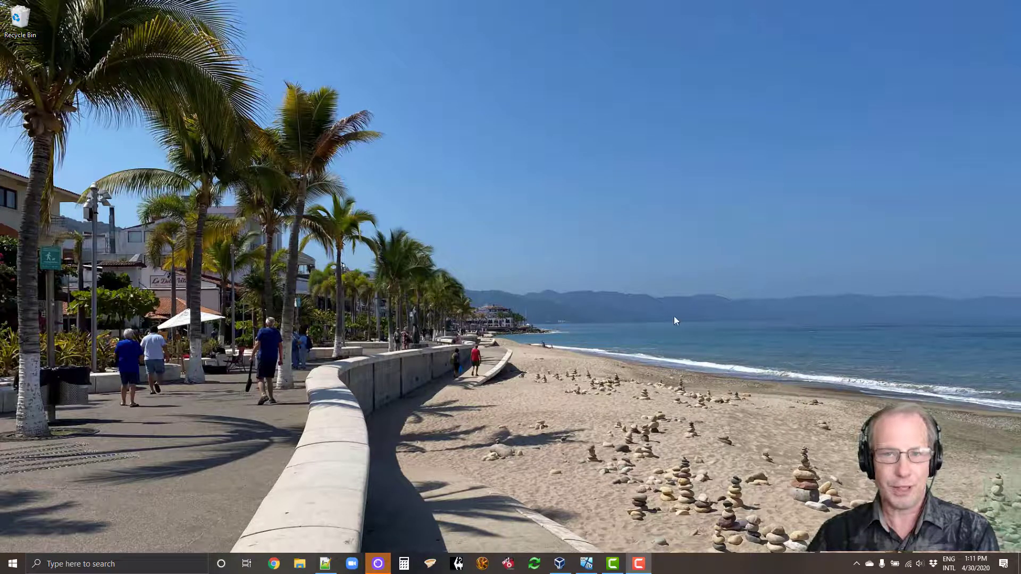
Step: Bring the running Windows 10 VM window forward from the host taskbar
left_click(586, 563)
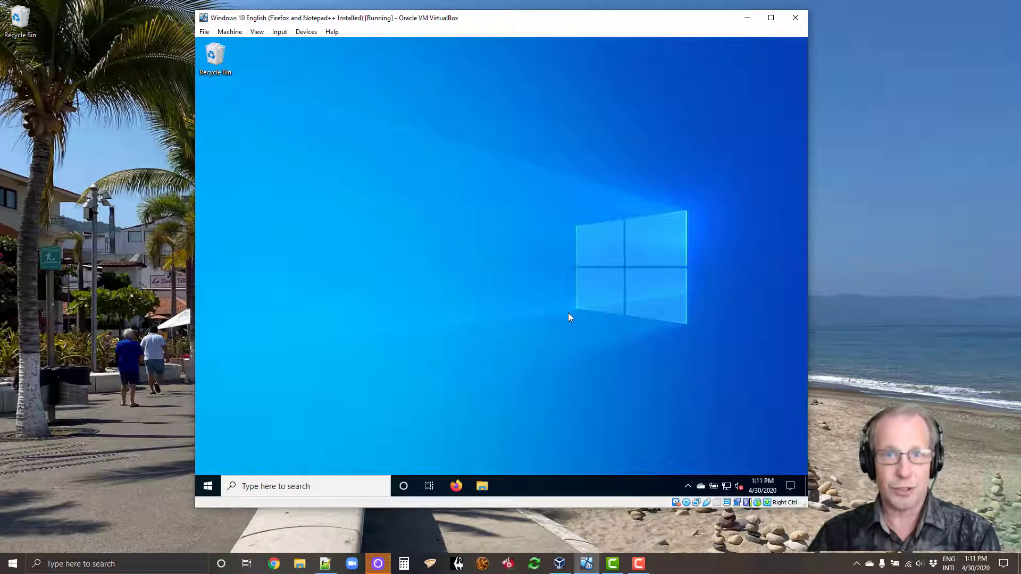
Step: Open the SQL Server Downloads bookmark in Firefox, scroll to the free editions, then follow the SSMS download link
left_click(456, 486)
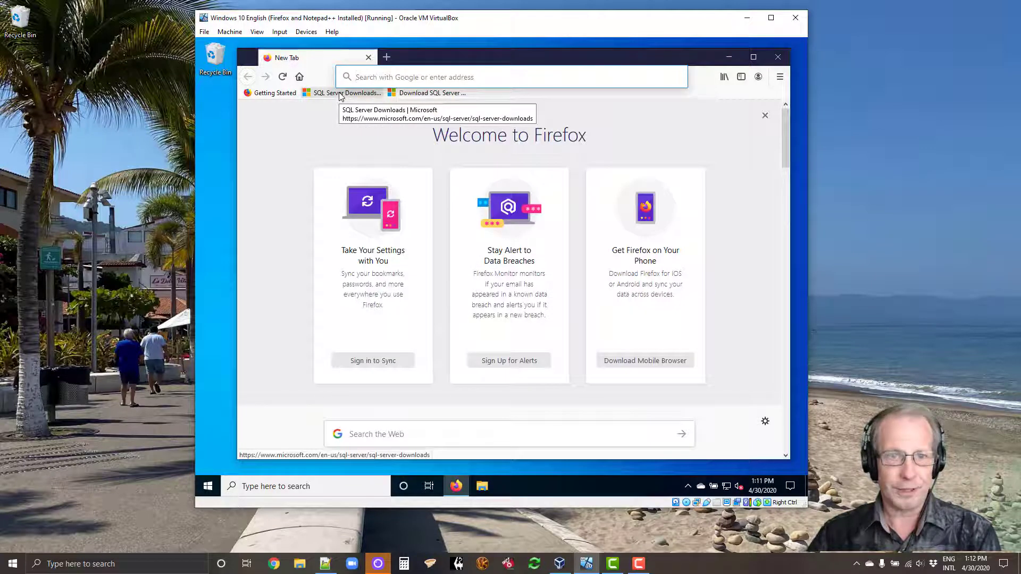
left_click(340, 94)
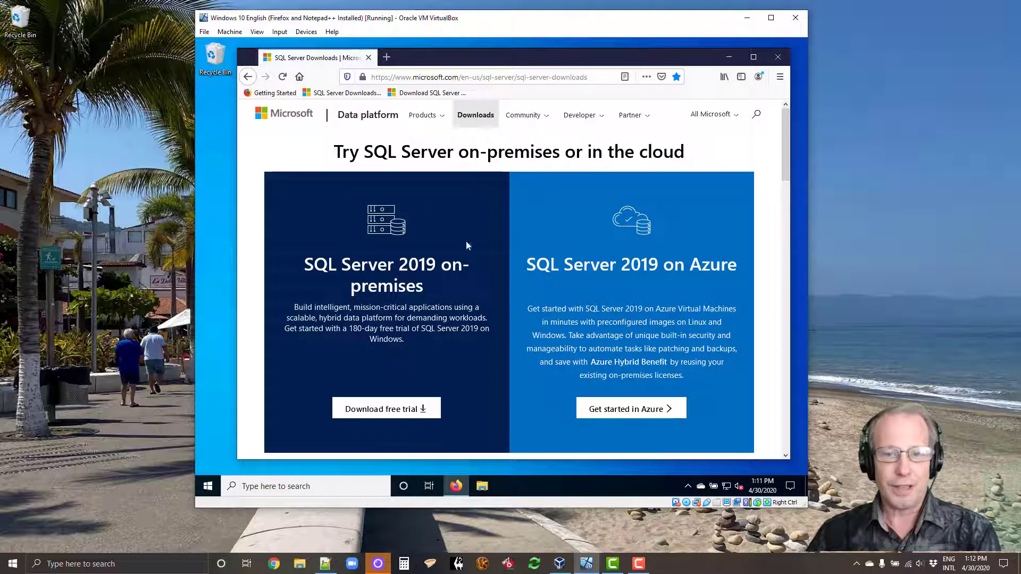
scroll(592, 245, "down", 5)
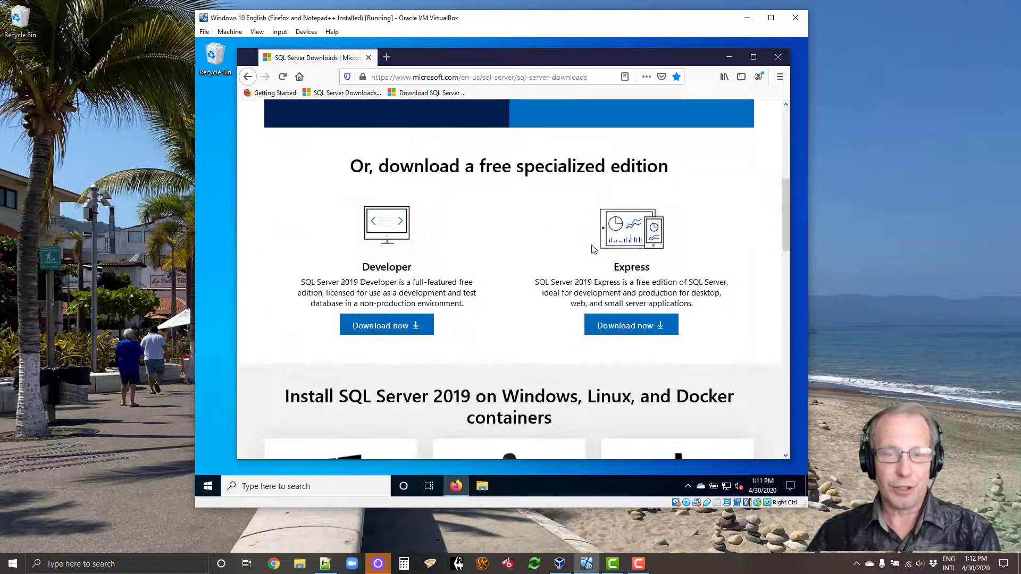
scroll(593, 249, "up", 5)
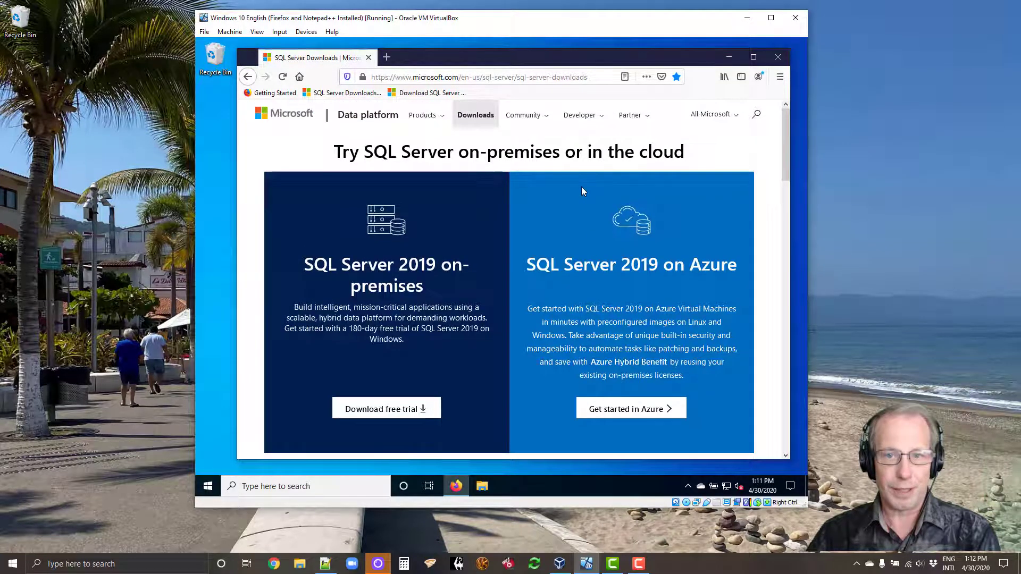
scroll(582, 187, "down", 5)
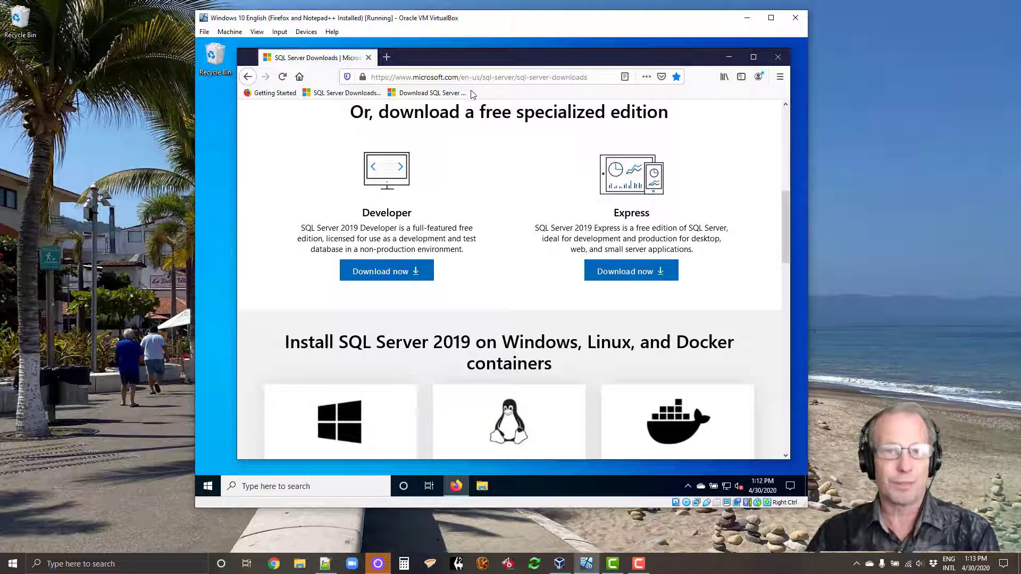
left_click(460, 91)
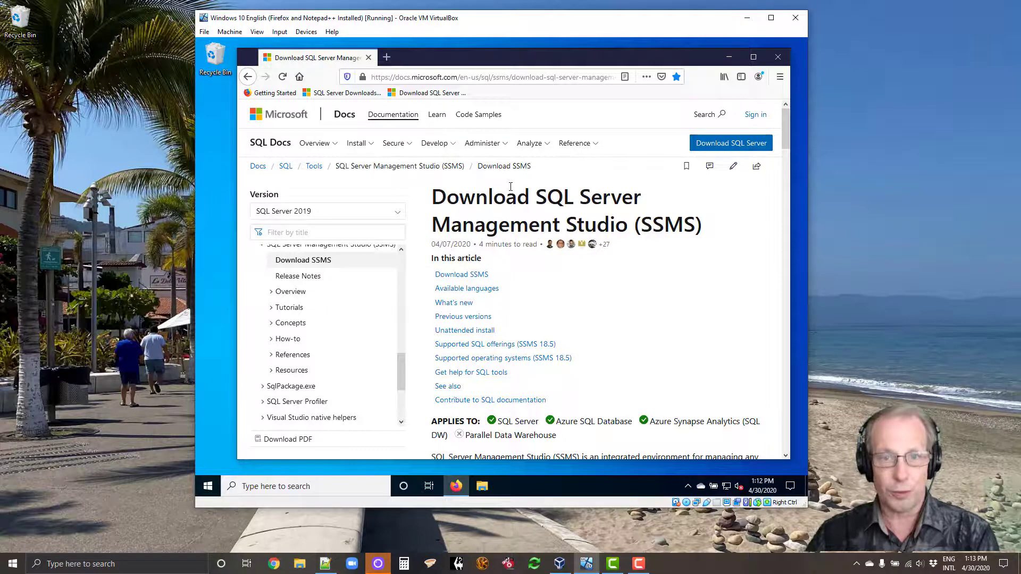
Step: Scroll down the Download SSMS page, then close Firefox
scroll(510, 186, "down", 5)
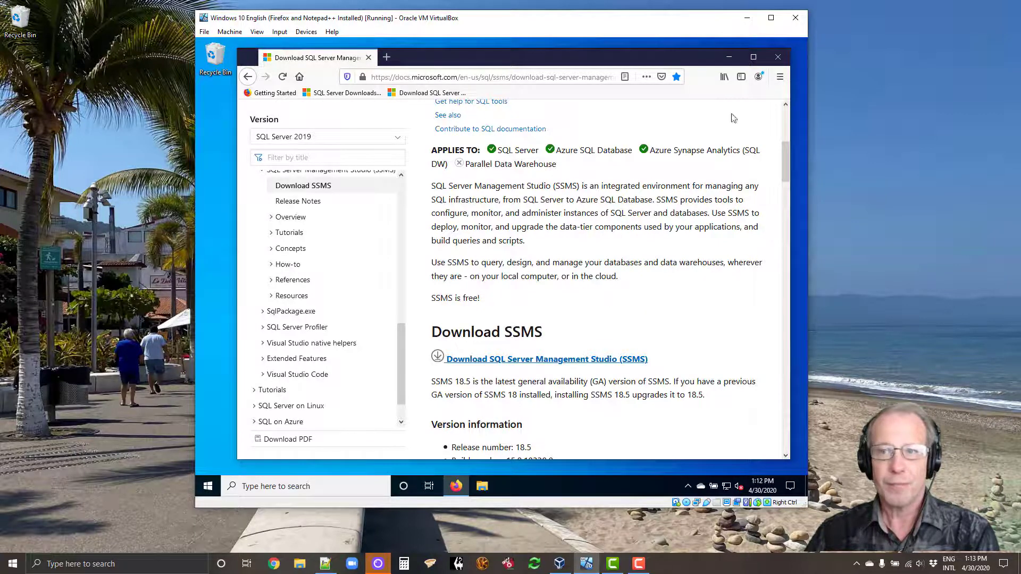
left_click(782, 57)
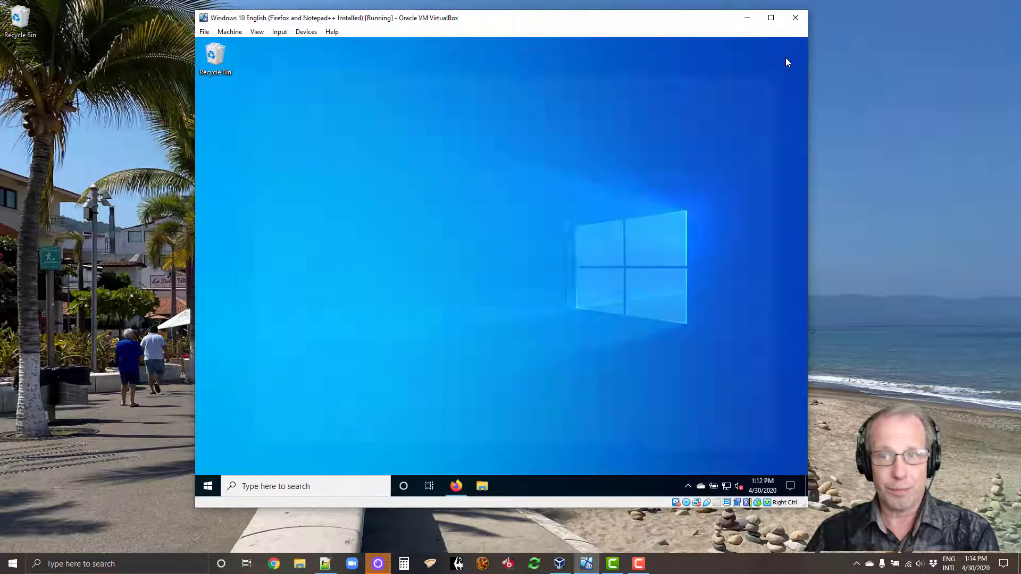
Step: Run SQL2019-SSEI-Dev.exe from the Downloads folder in File Explorer
left_click(482, 486)
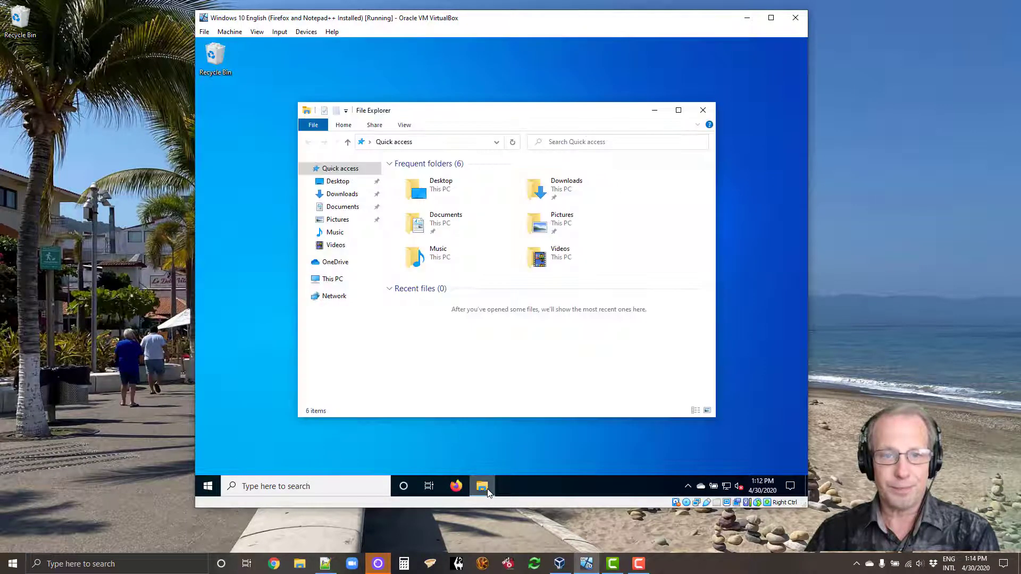
double_click(567, 185)
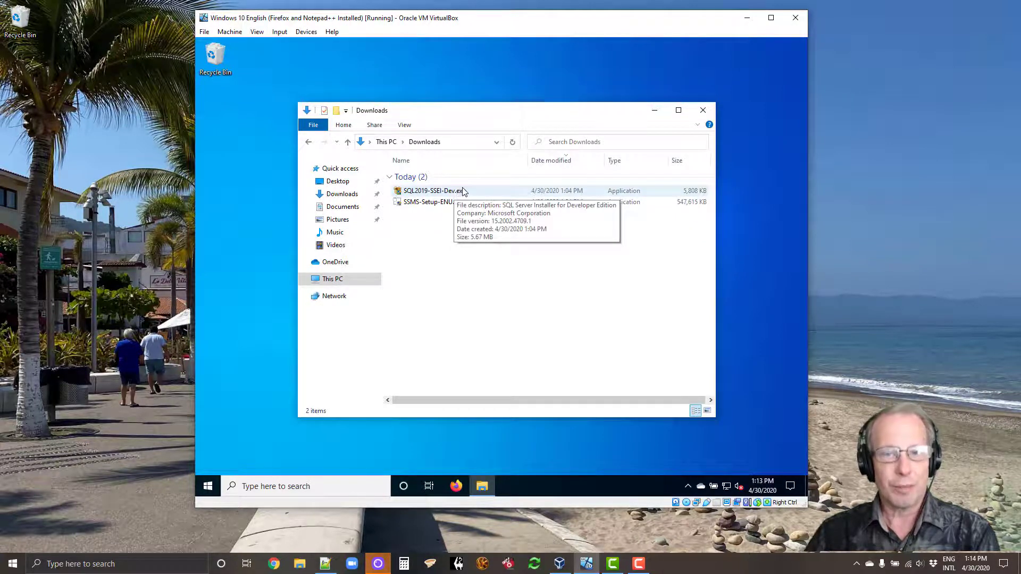
left_click(475, 192)
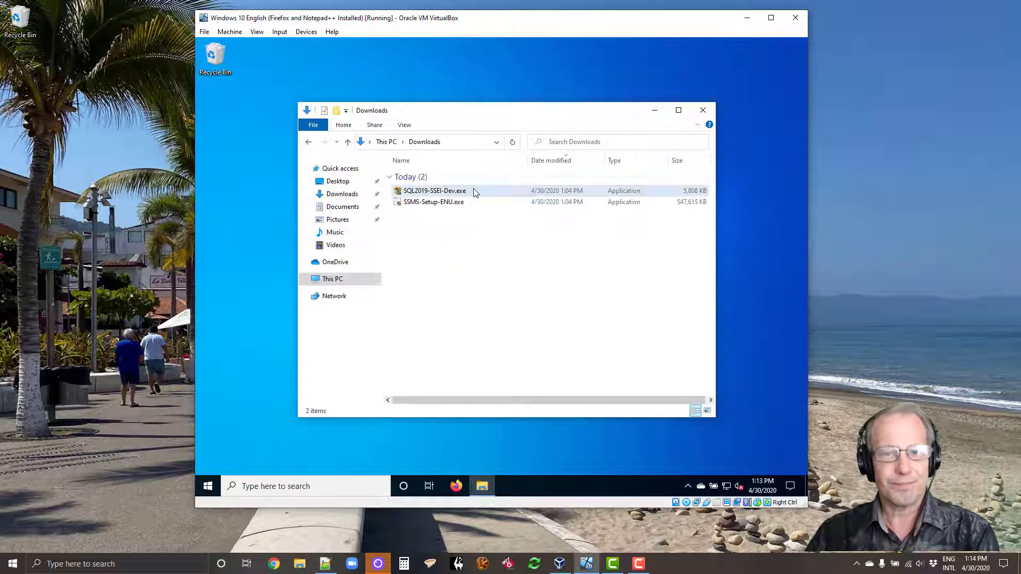
left_click(475, 193)
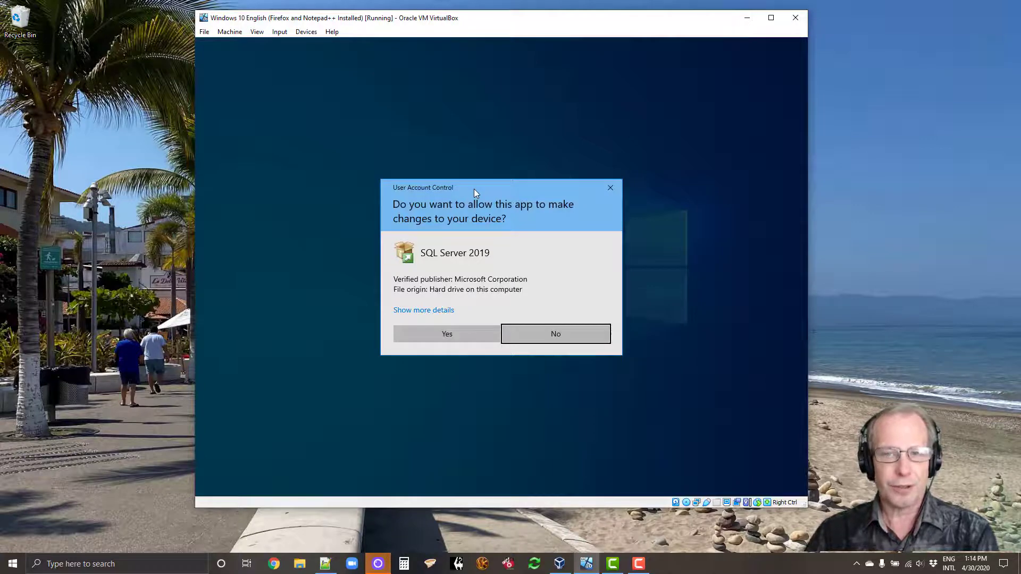
Step: Approve the User Account Control prompt for the SQL Server 2019 installer
left_click(449, 339)
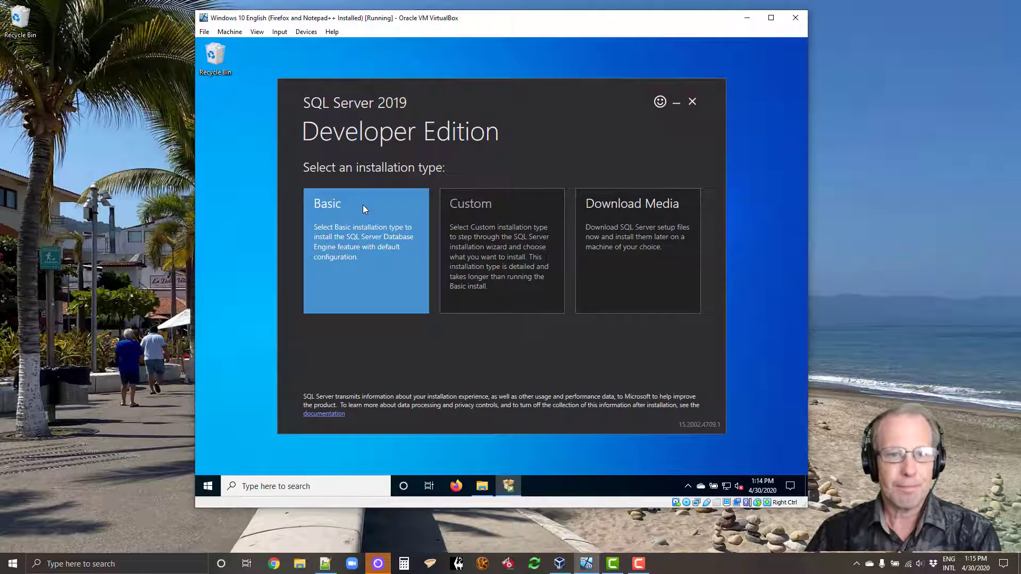
Step: Choose the Basic installation type and accept the SQL Server license terms
left_click(363, 205)
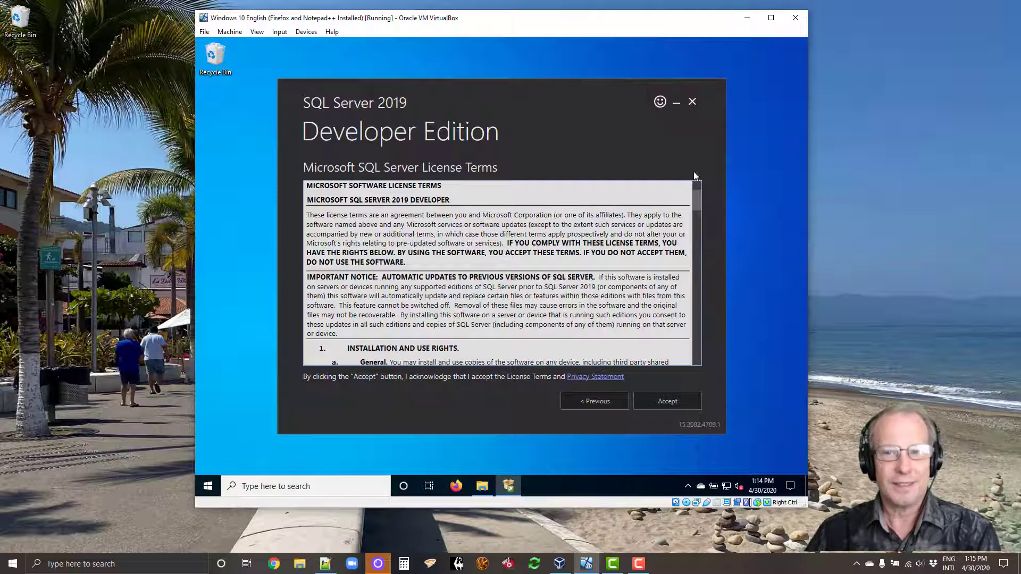
left_click_drag(697, 197, 707, 171)
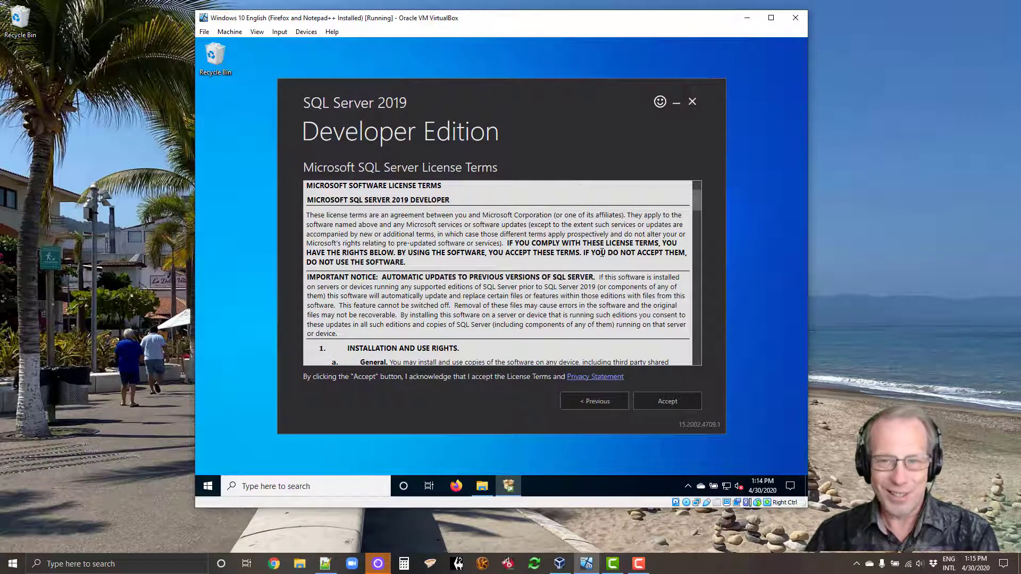
mouse_move(699, 197)
left_mouse_down()
mouse_move(706, 335)
mouse_move(699, 184)
left_mouse_up()
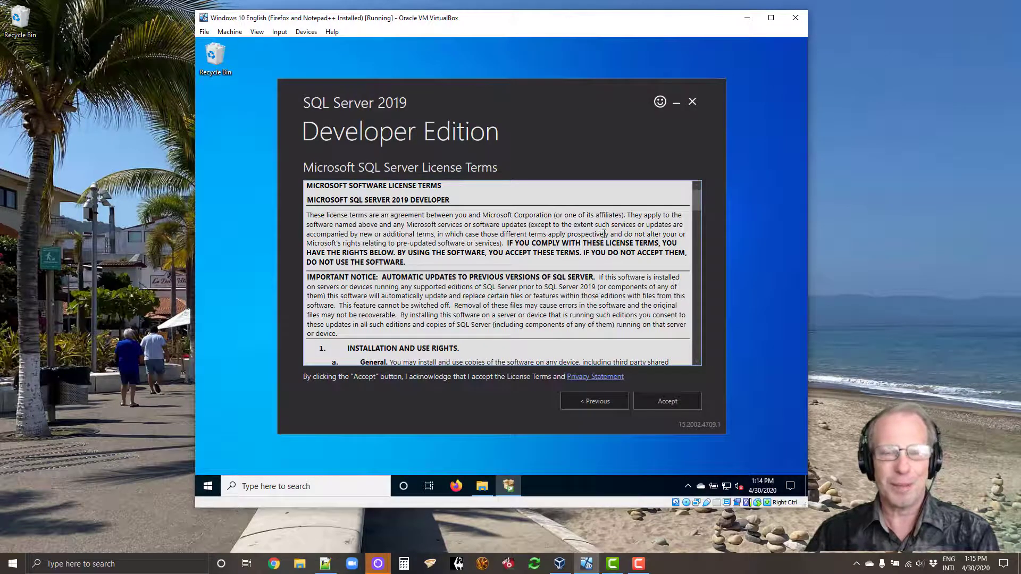
left_click(680, 403)
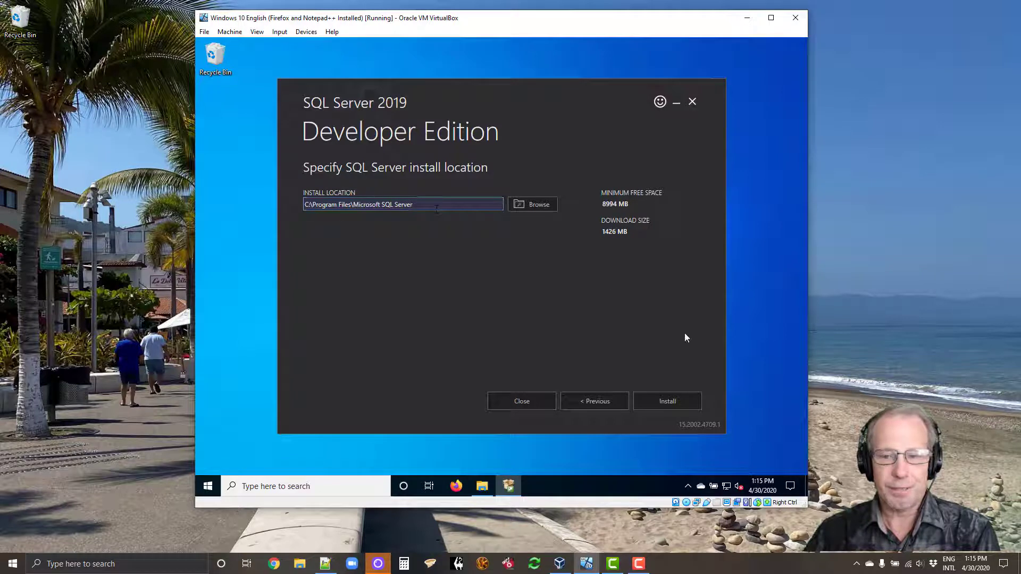
Step: Install SQL Server to the default C:\Program Files\Microsoft SQL Server location
left_click(696, 406)
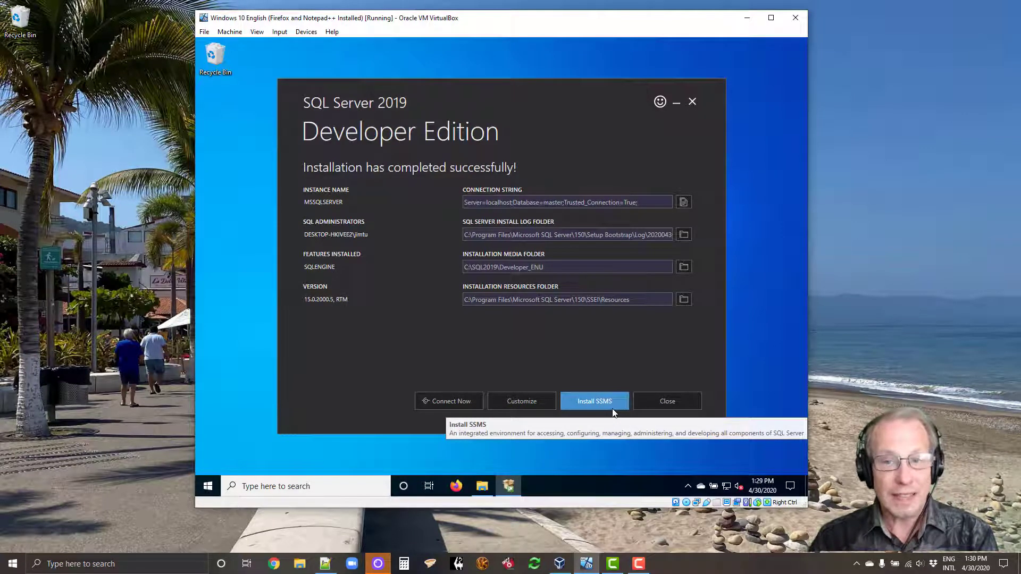
Step: Close the completed SQL Server 2019 installer and confirm exiting
left_click(676, 403)
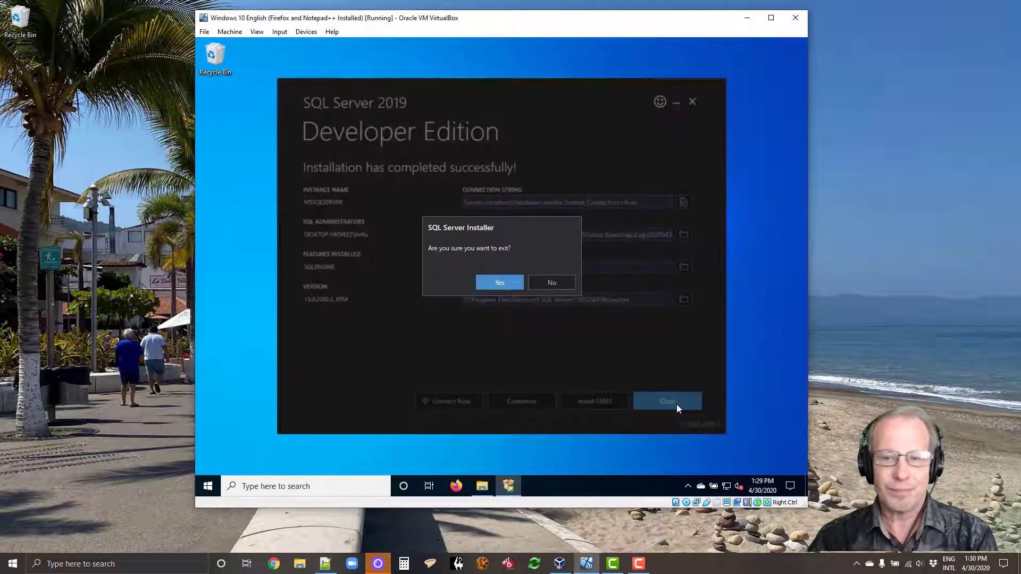
left_click(500, 282)
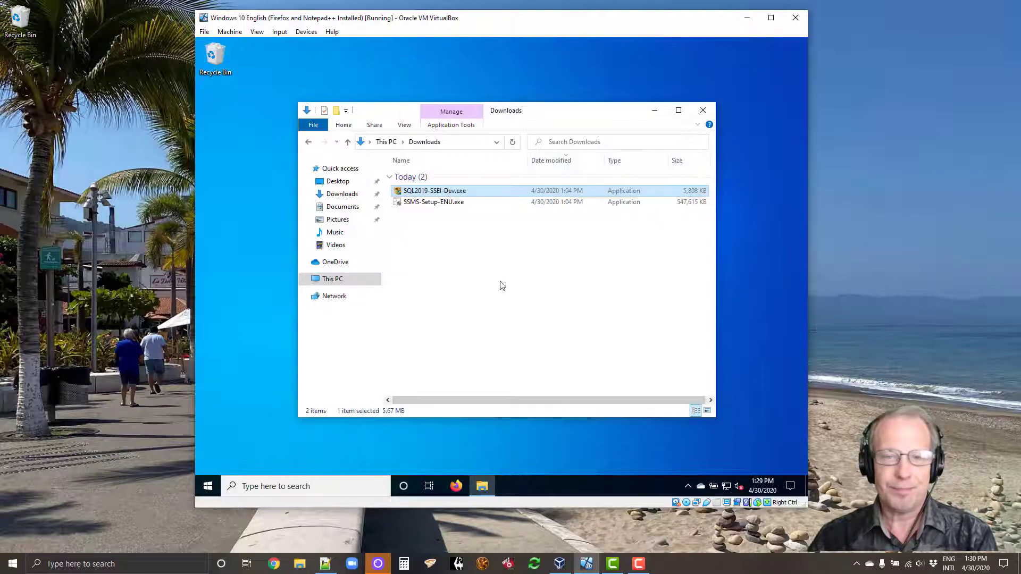
Step: Run SSMS-Setup-ENU.exe from the Downloads folder
left_click(504, 284)
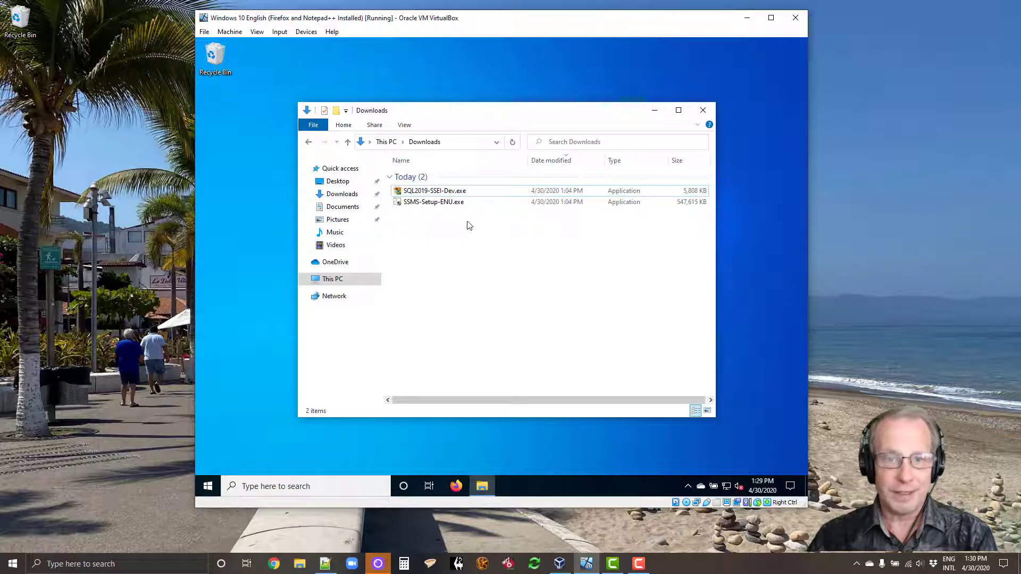
left_click(440, 205)
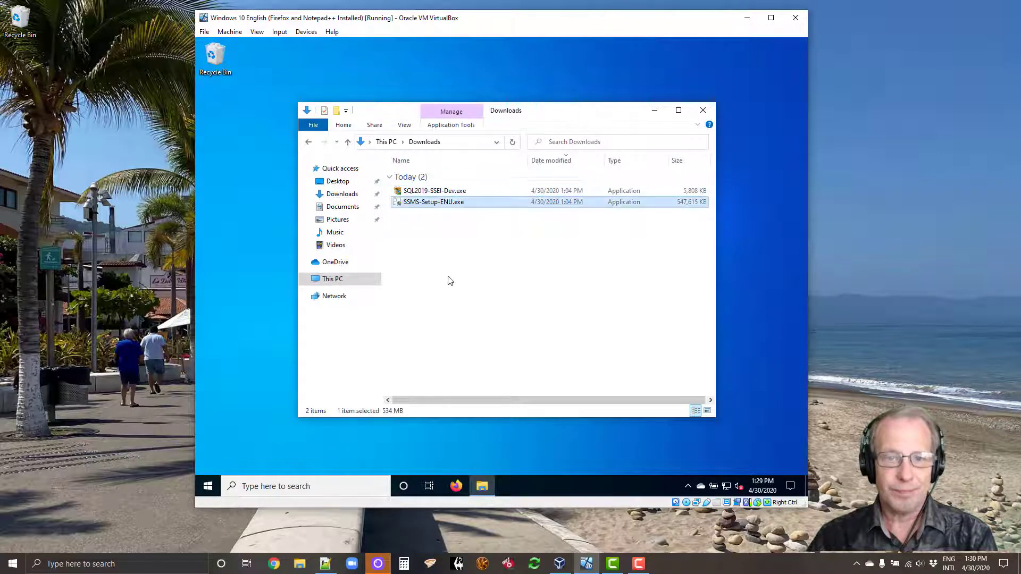
double_click(452, 206)
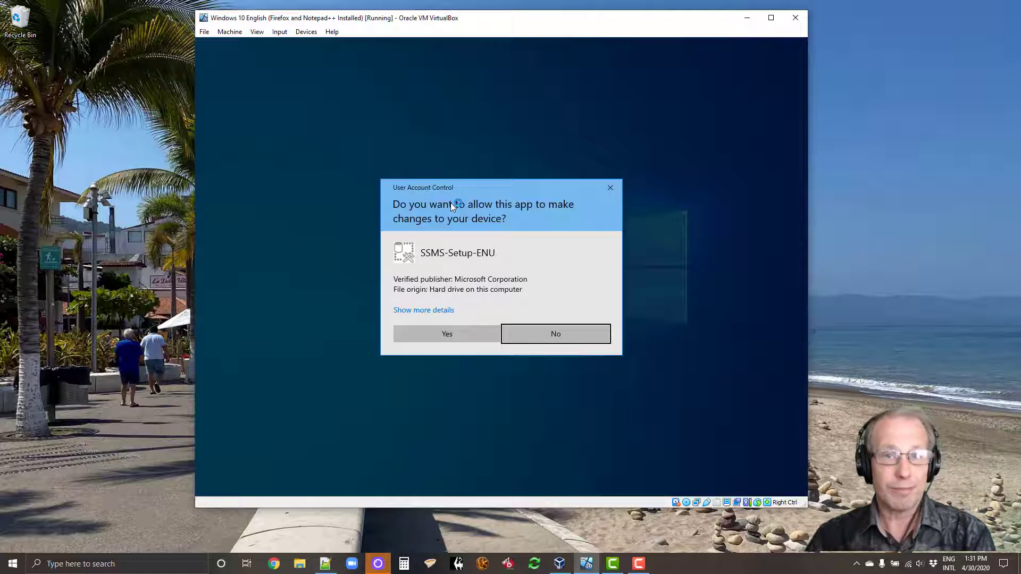
Step: Approve the User Account Control prompt for the SSMS 18.5 setup
left_click(445, 333)
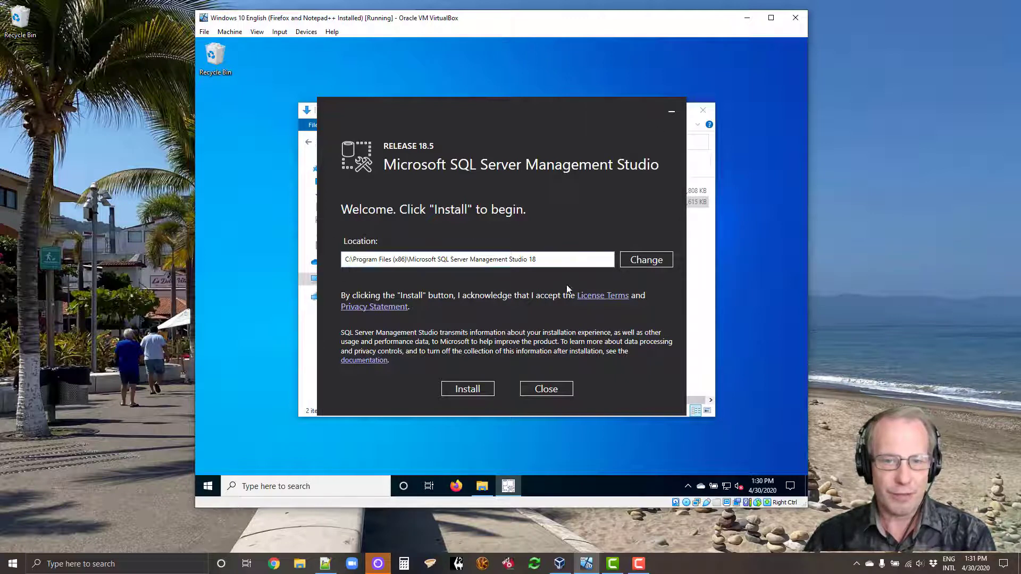
Step: Install Management Studio 18.5 and restart the virtual machine once setup completes
left_click(477, 391)
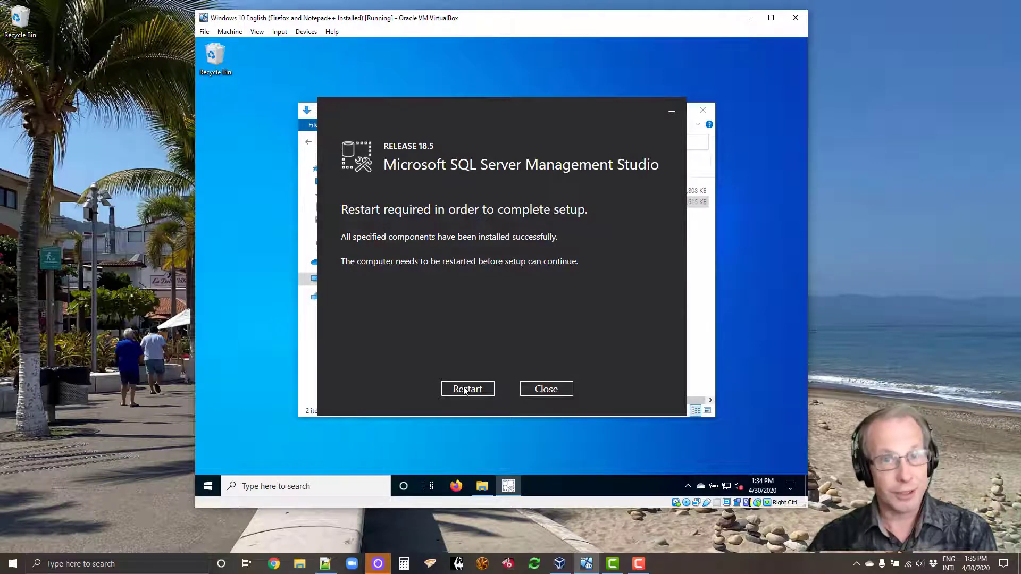
left_click(464, 390)
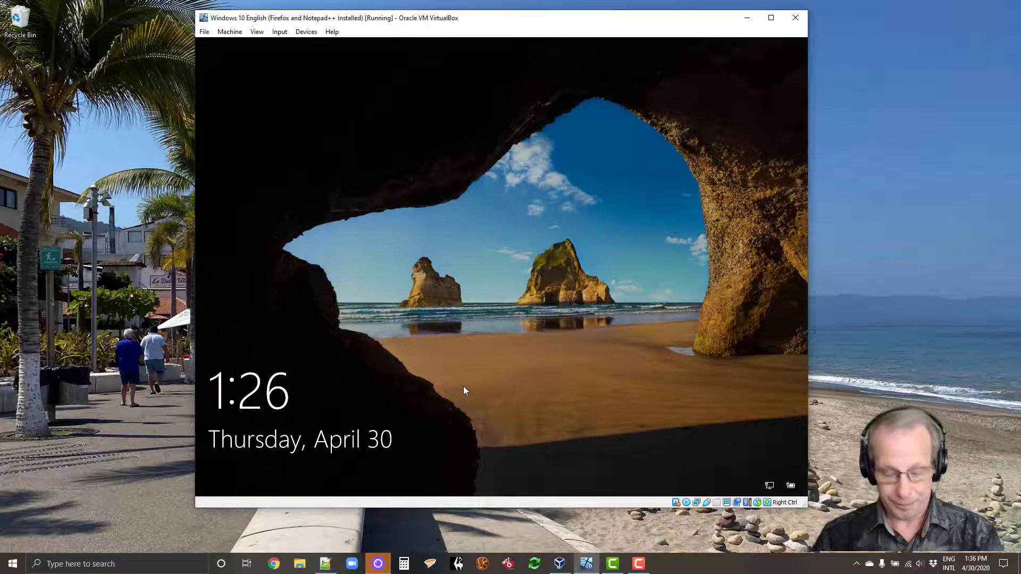
Step: Dismiss the Windows 10 lock screen and enter the account PIN to sign in
left_click(465, 391)
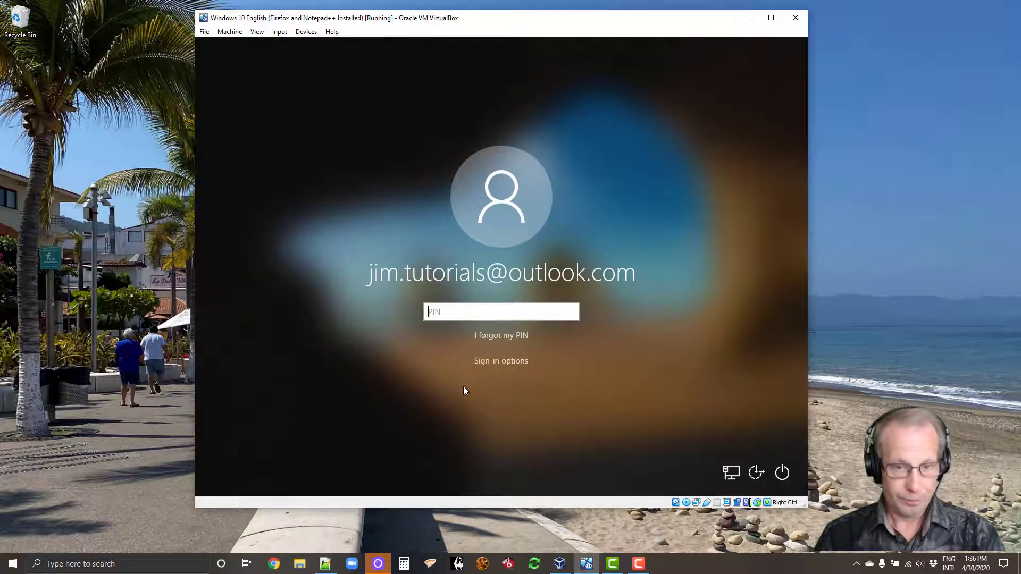
type("12345")
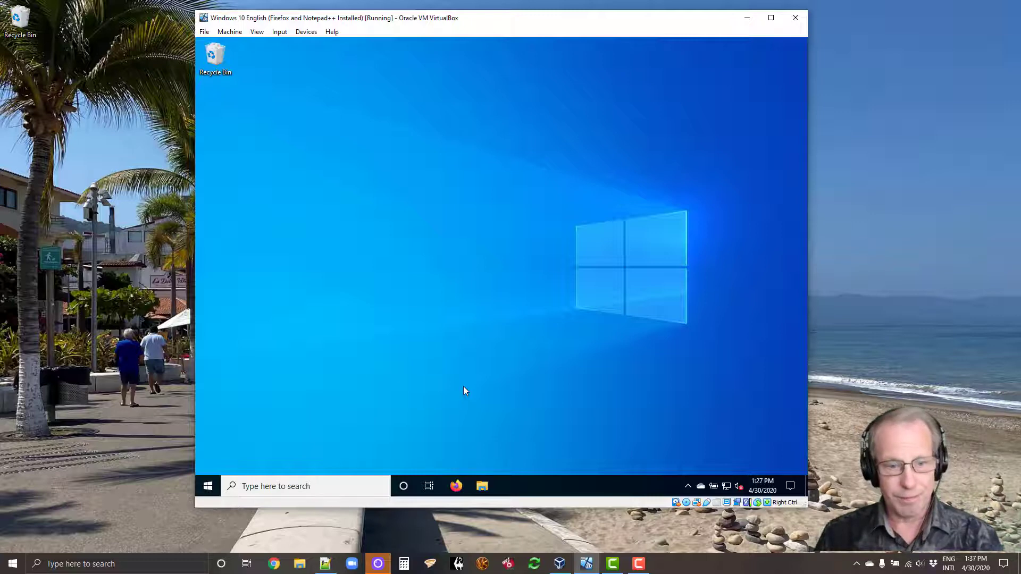
Step: Search the Start menu for 'ssm' and launch Microsoft SQL Server Management Studio 18
key("super")
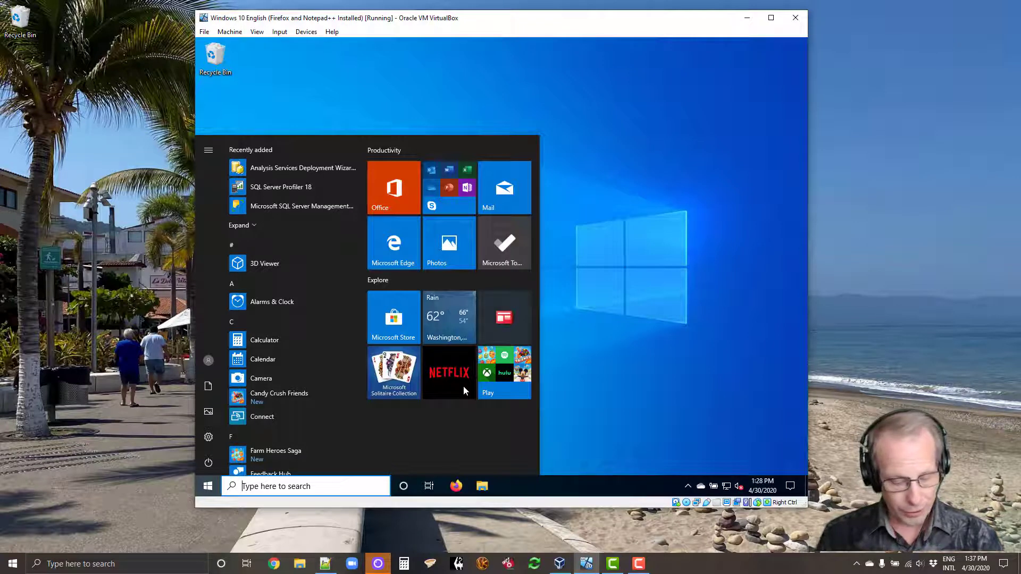
type("s")
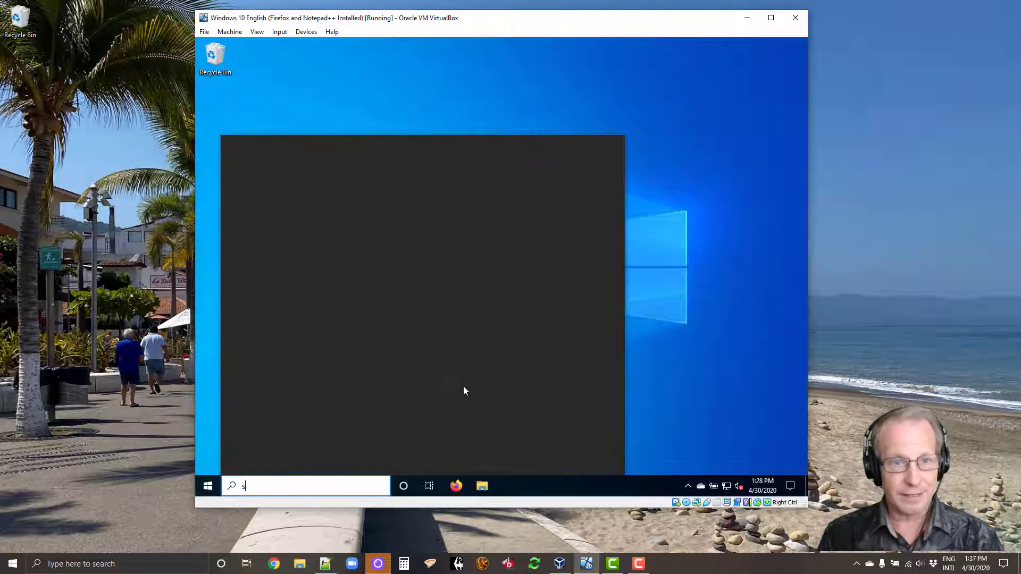
type("sm")
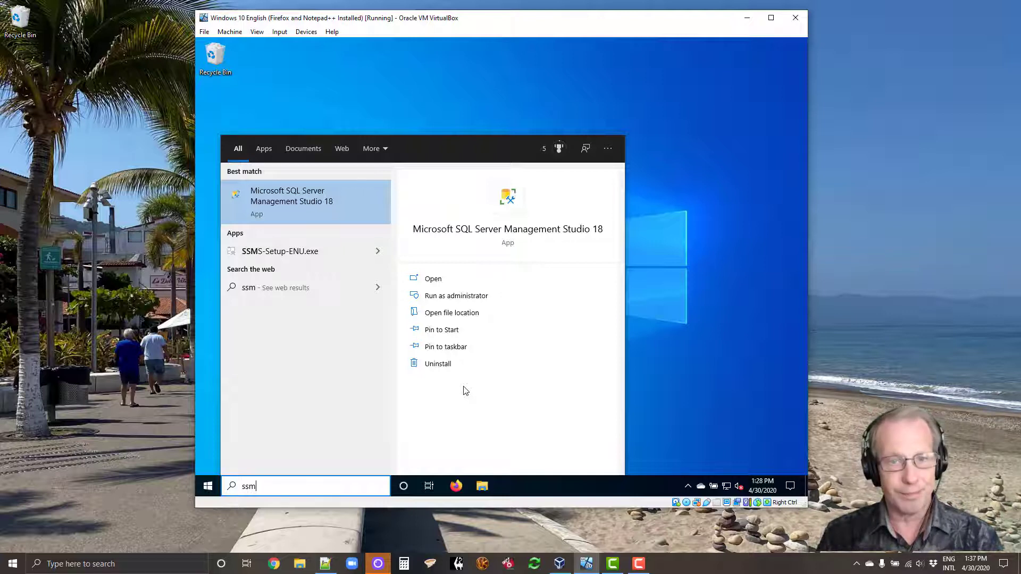
key("Escape")
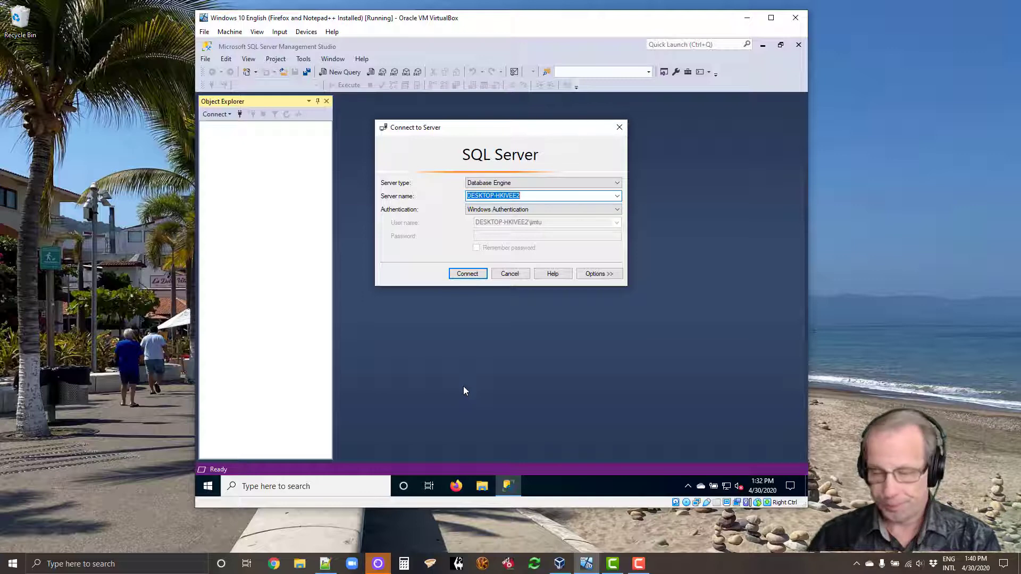
Step: Keep Database Engine as the server type in the Connect to Server dialog
left_click(617, 183)
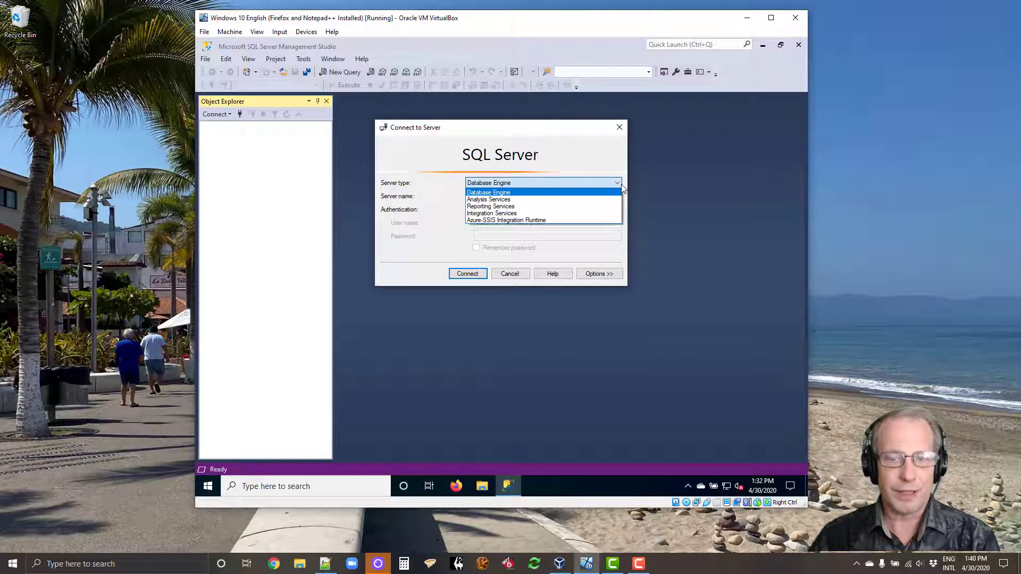
left_click(623, 187)
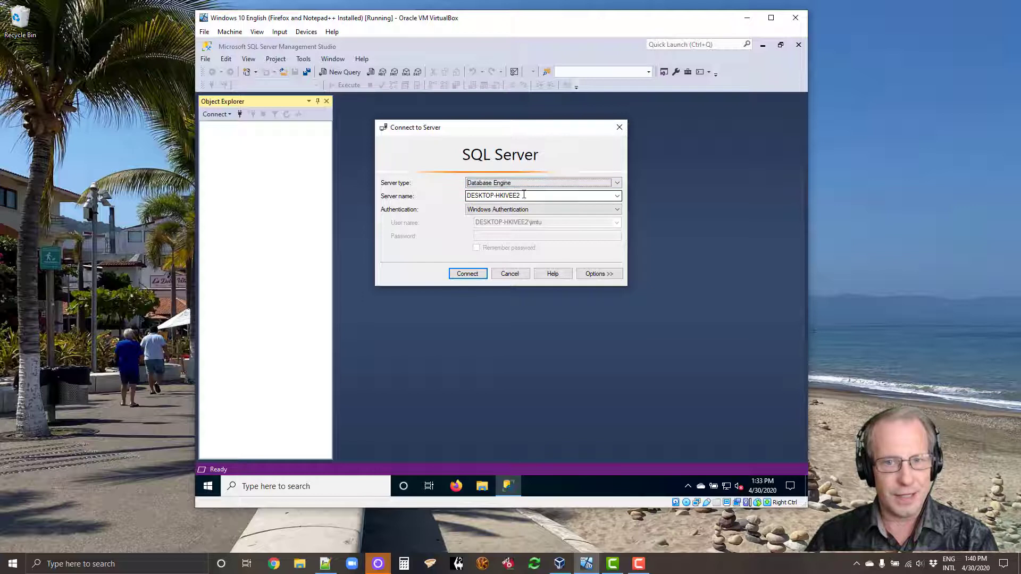
Step: Connect to the DESKTOP-HKIVEE2 Database Engine using Windows Authentication
key("Tab")
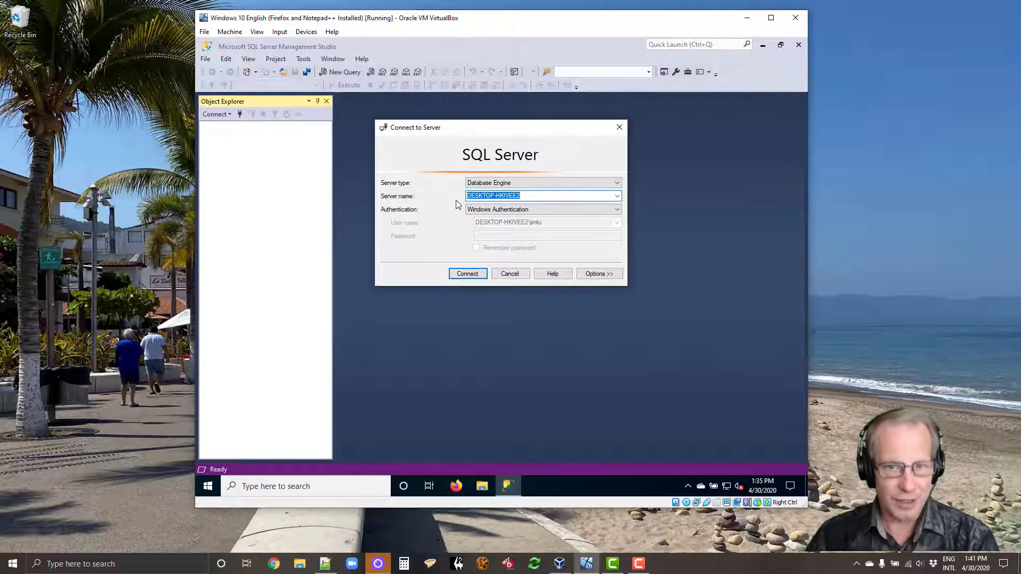
left_click(462, 276)
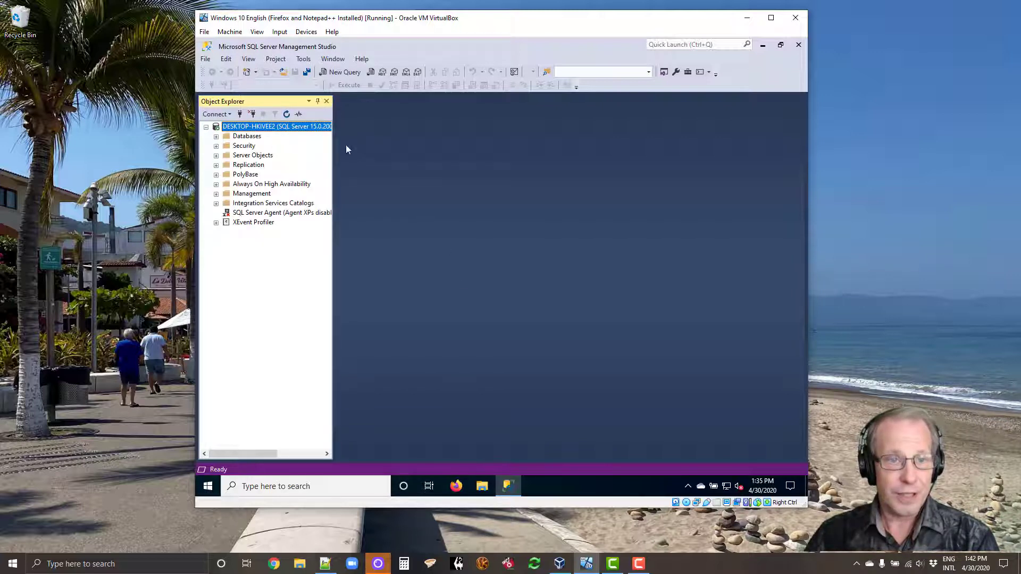
Step: Widen Object Explorer to show the full server name and version, then start a new query
left_click_drag(334, 159, 438, 157)
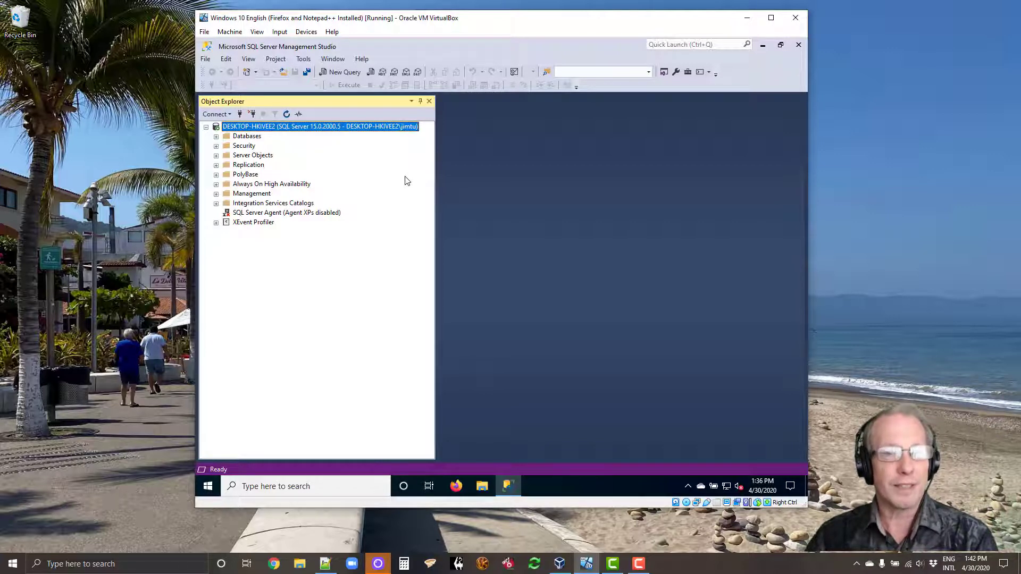
left_click(347, 75)
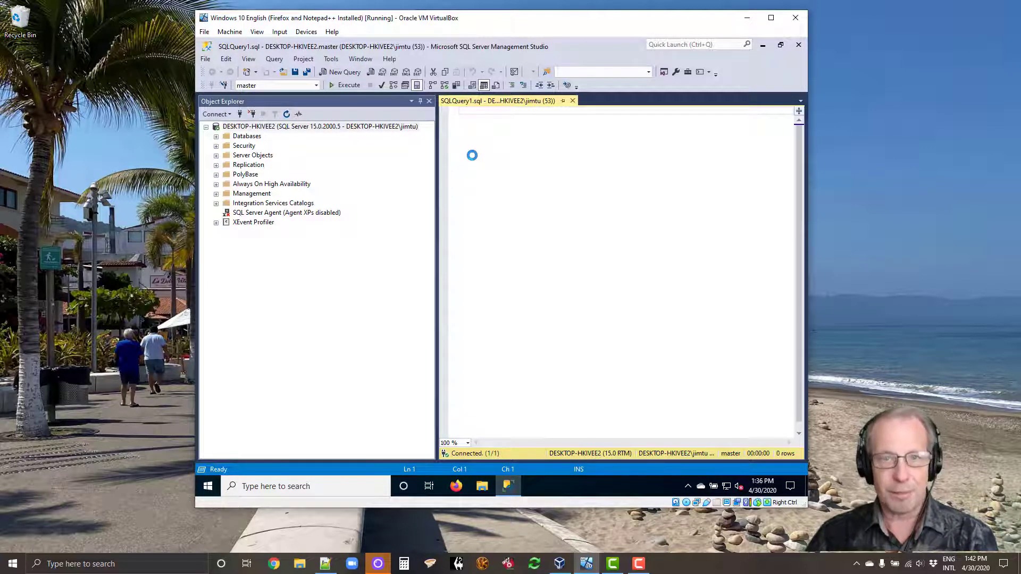
scroll(472, 155, "up", 6)
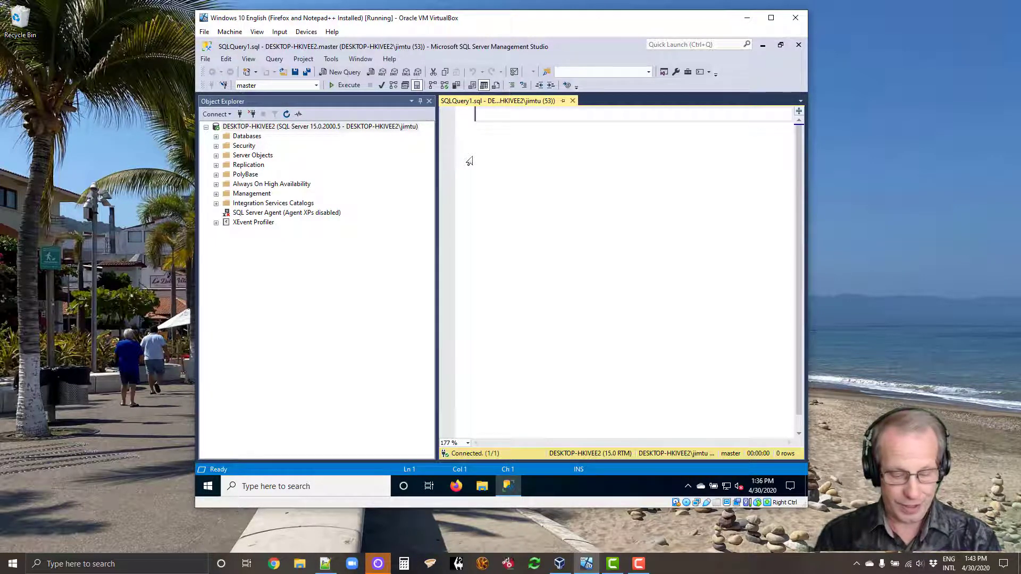
type("SELECT")
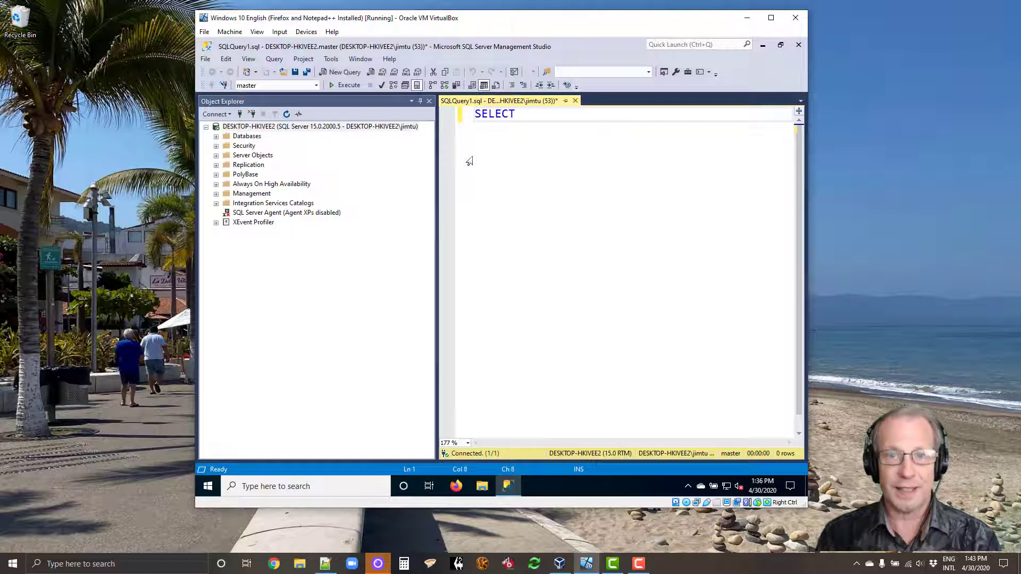
type(" @@")
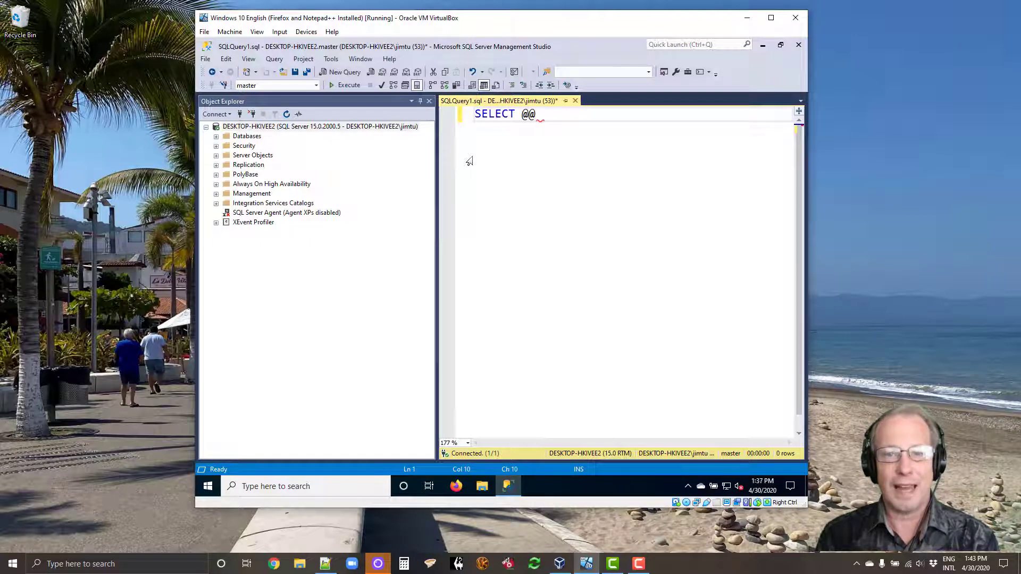
type("VERSION")
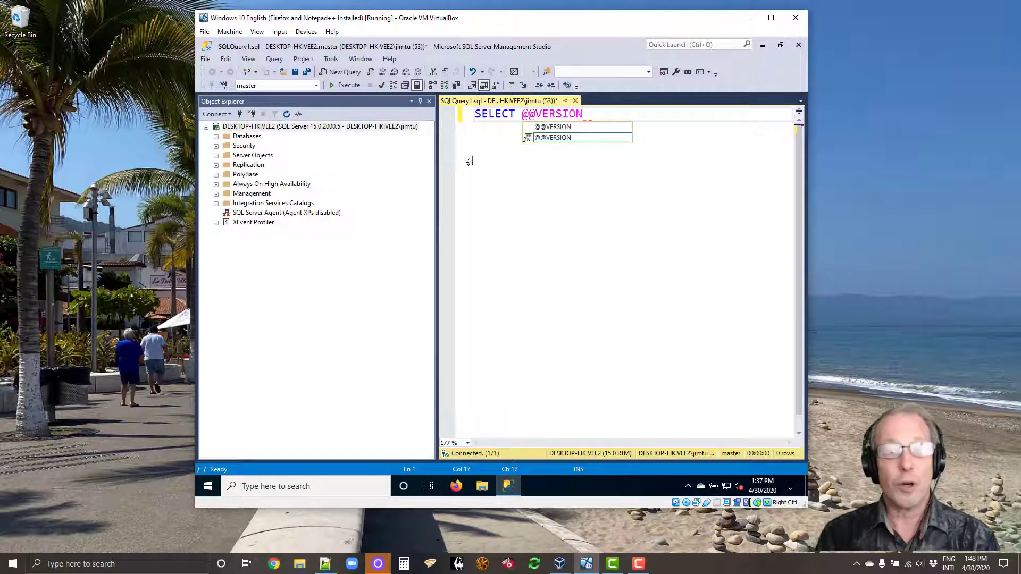
type(";")
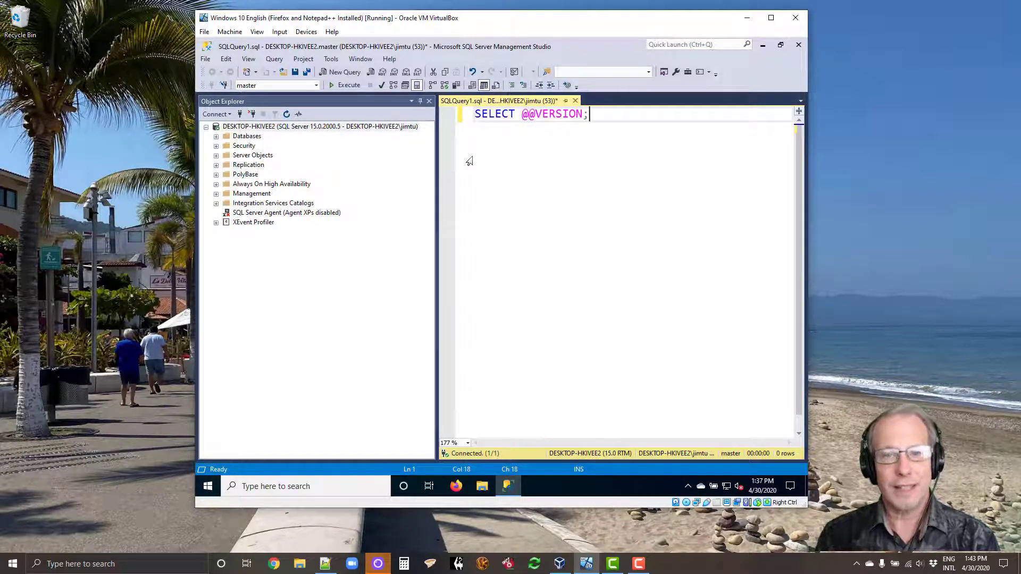
key("Return")
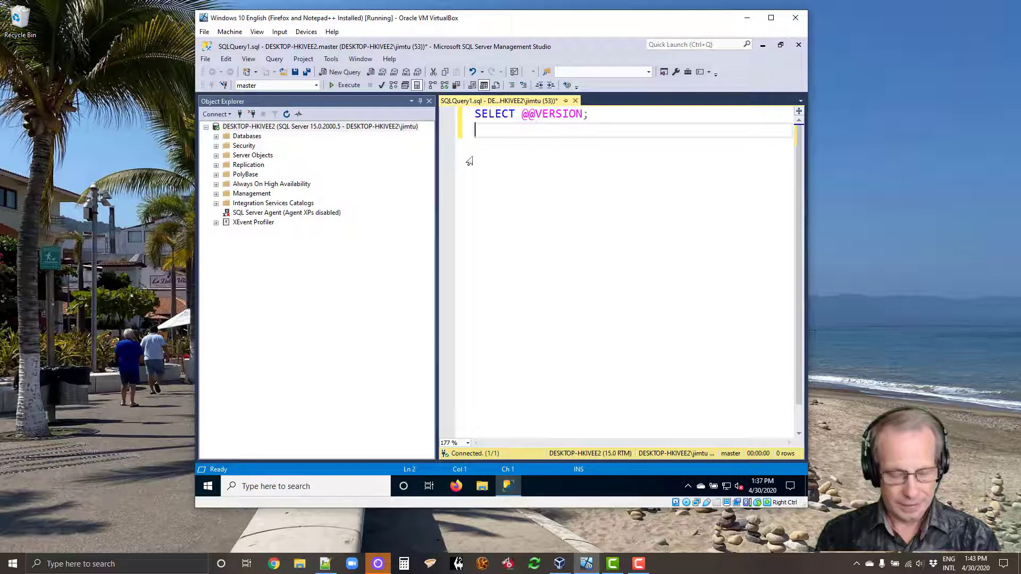
type("G")
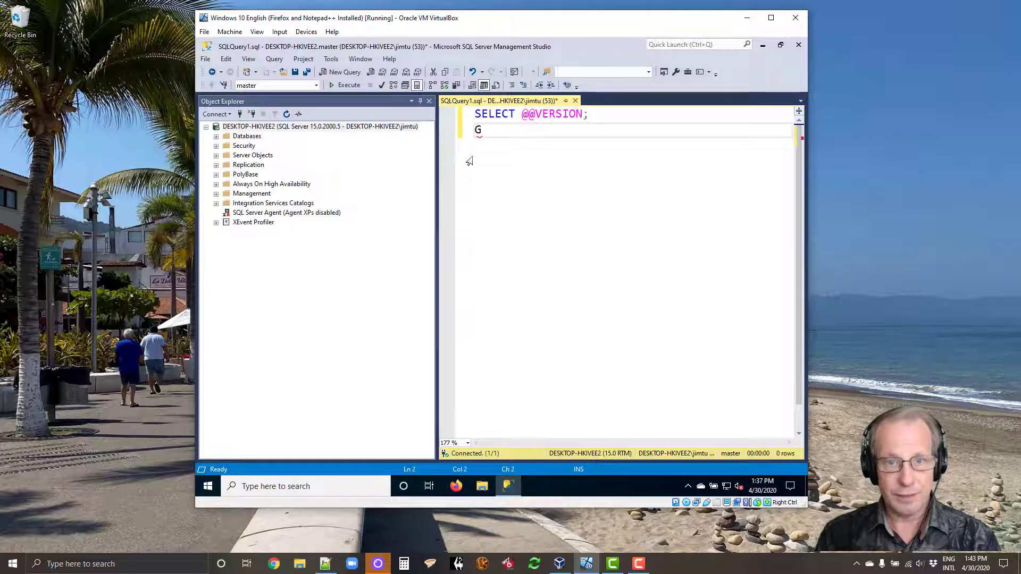
type("O")
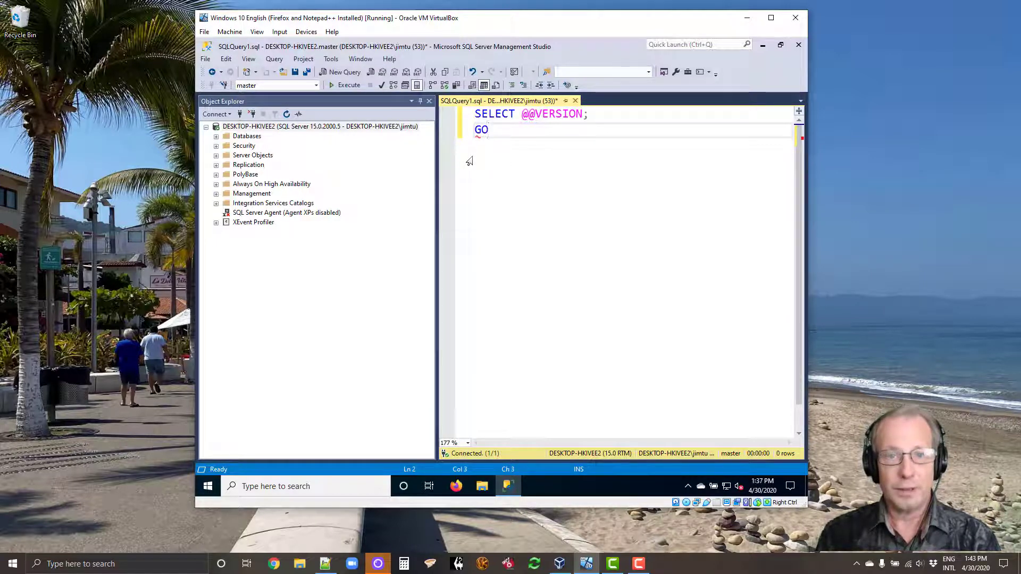
key("Return")
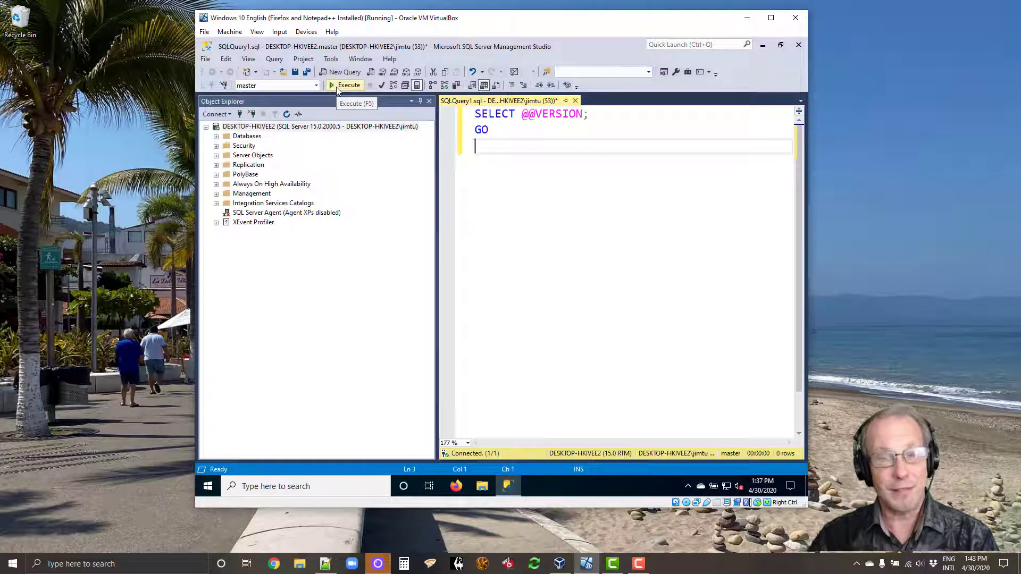
Step: Execute the version query, confirming SQL Server 2019 15.0.2000.5, then minimize the VirtualBox window
left_click(336, 87)
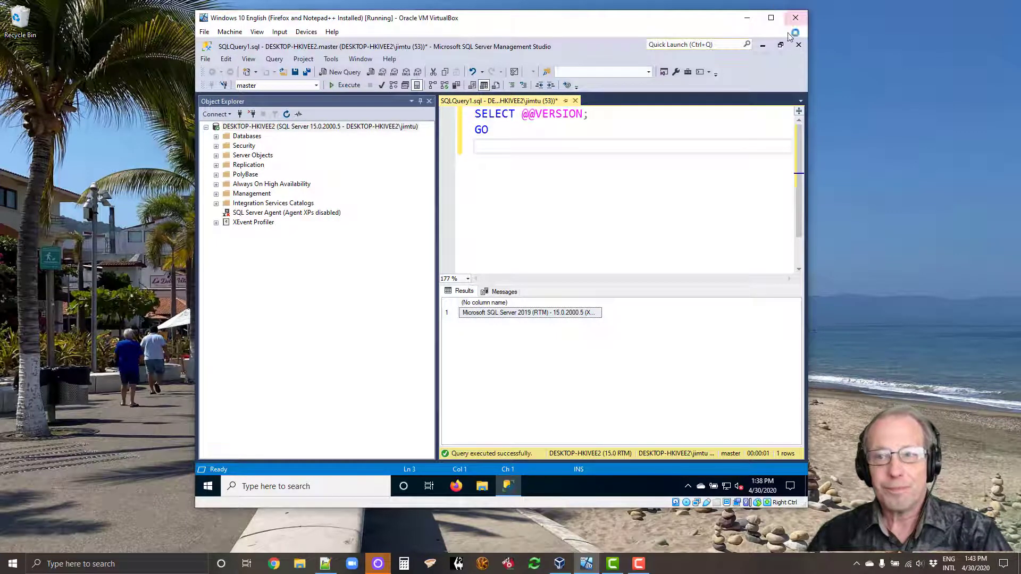
left_click(755, 24)
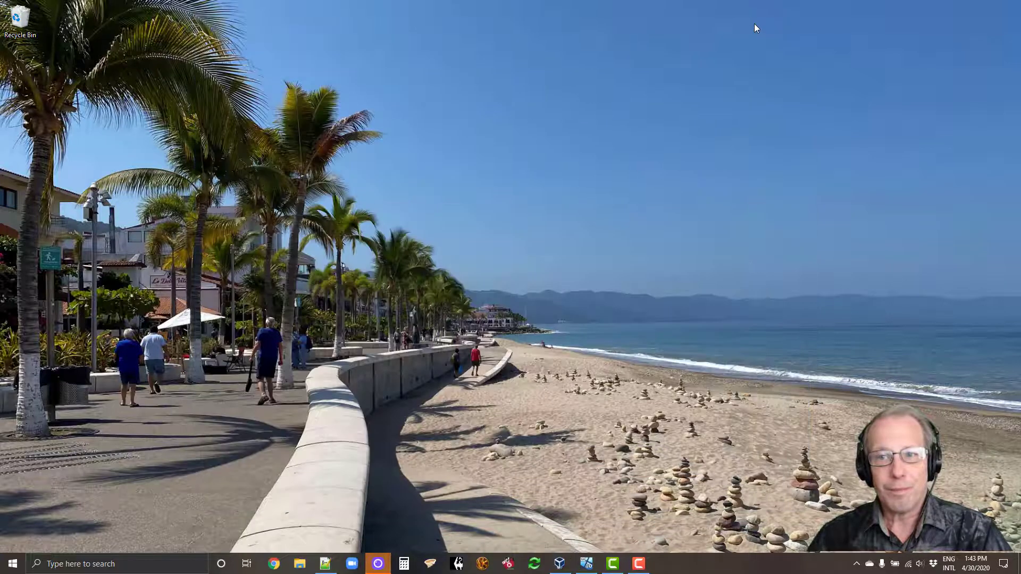